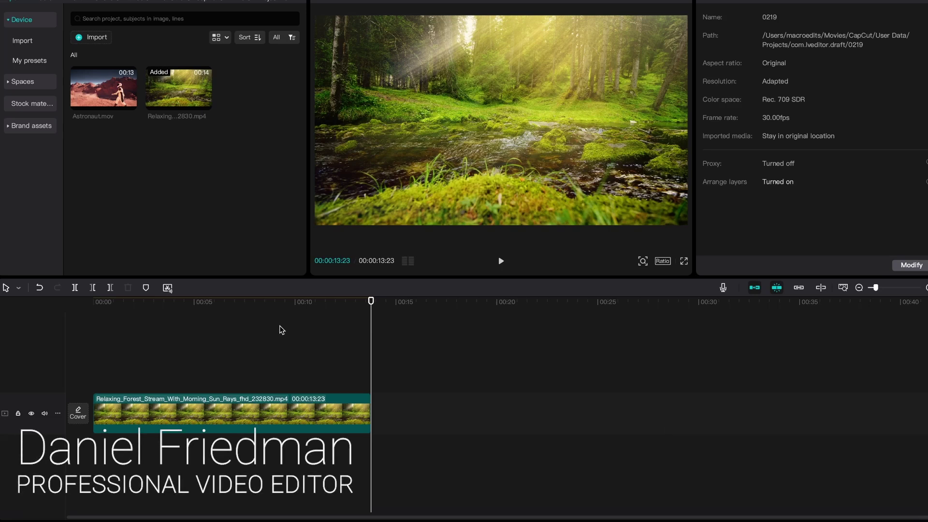
Step: Move the playhead to the start of the timeline
drag(282, 311, 92, 344)
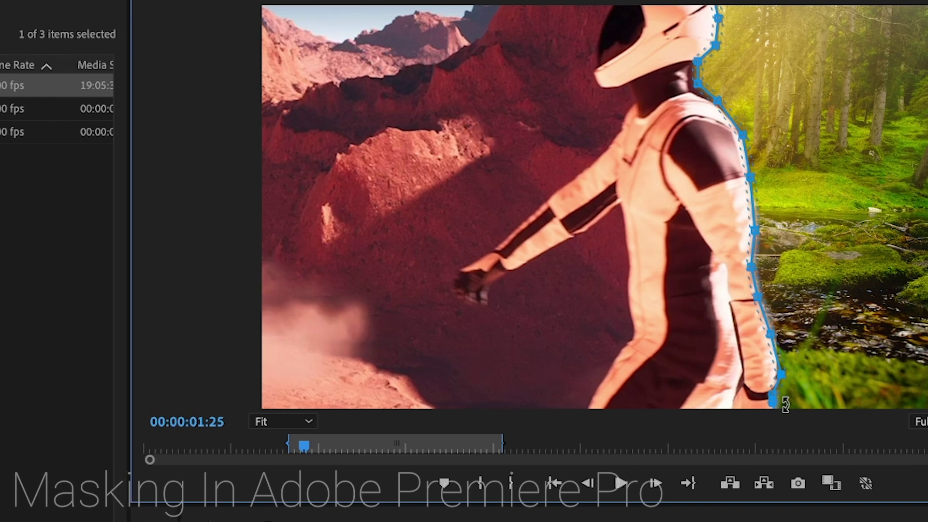
Step: In Adobe Premiere Pro, adjust the mask points along the astronaut's back and arm frame by frame to follow the walking figure
drag(748, 377, 769, 385)
key(Right)
drag(725, 298, 755, 297)
drag(739, 378, 770, 385)
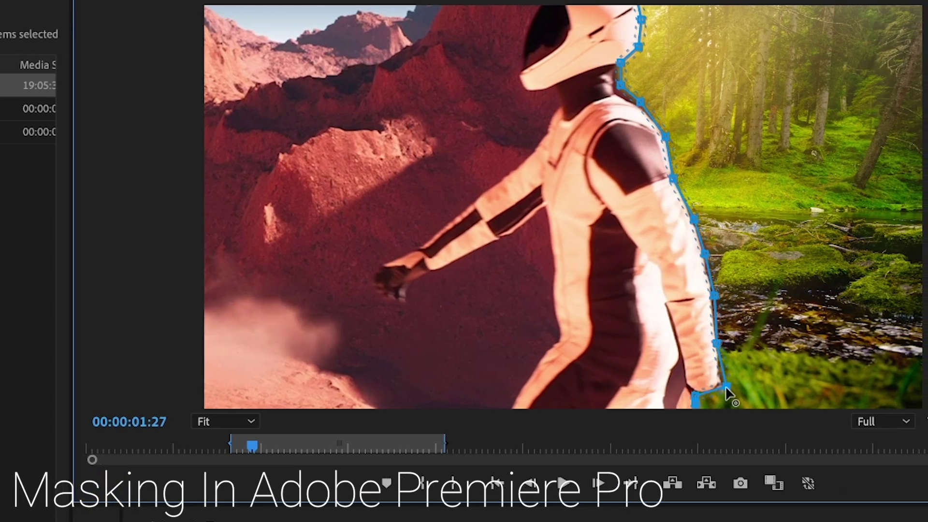
key(Right)
drag(712, 259, 750, 259)
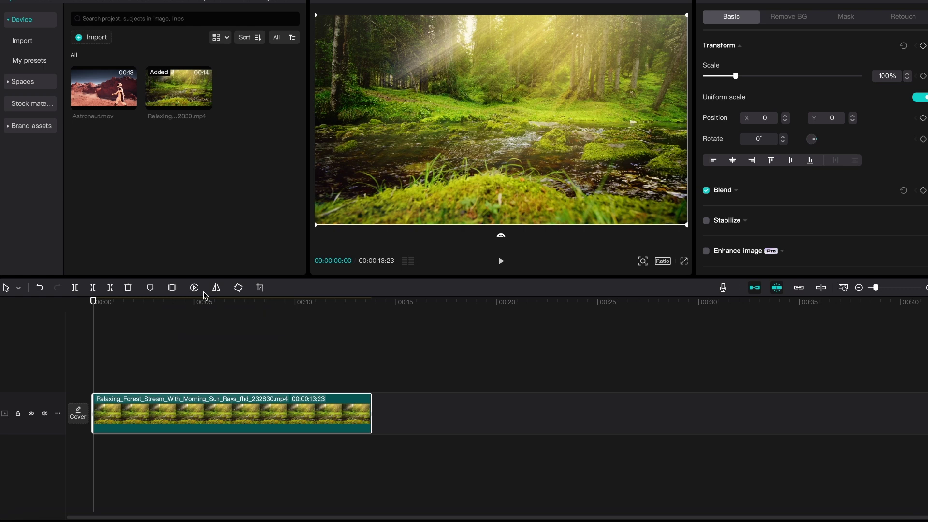
Step: In CapCut, place Astronaut.mov on a track above the forest stream clip, starting at the beginning of the timeline
drag(107, 95, 115, 109)
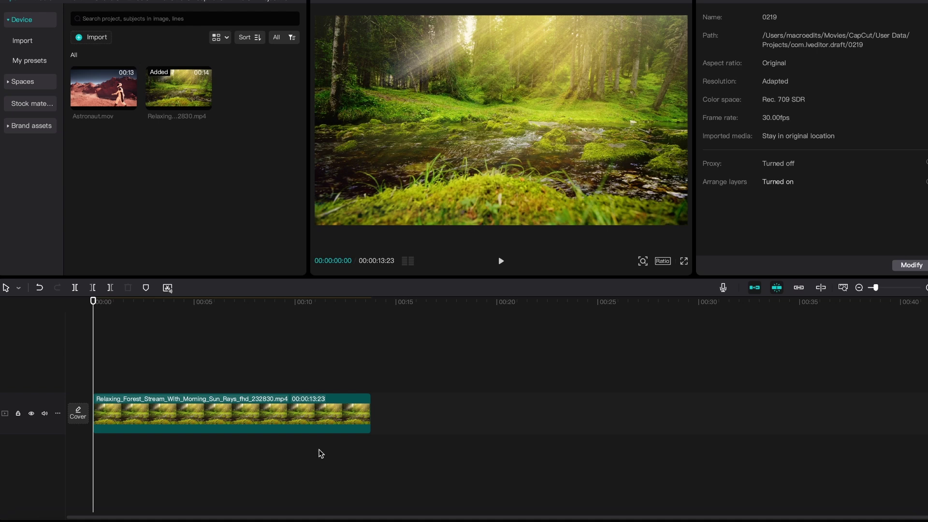
click(294, 416)
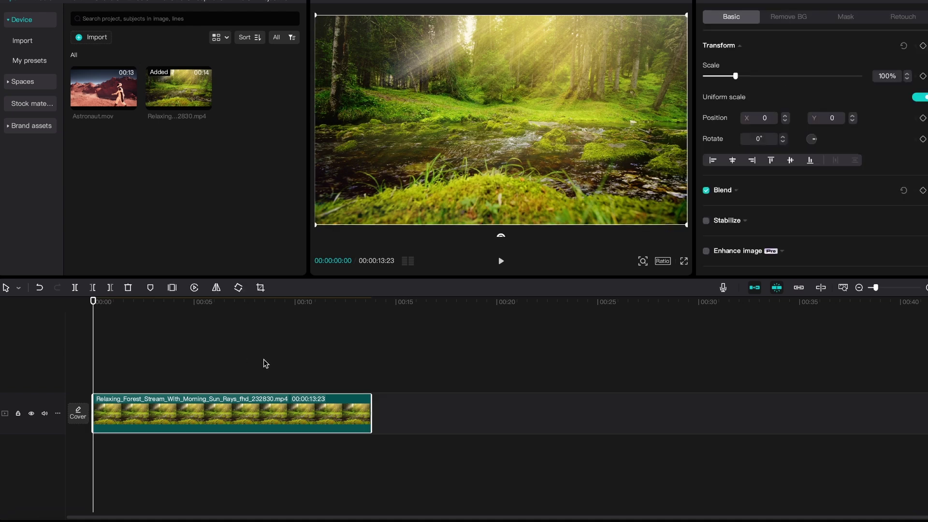
drag(103, 87, 94, 375)
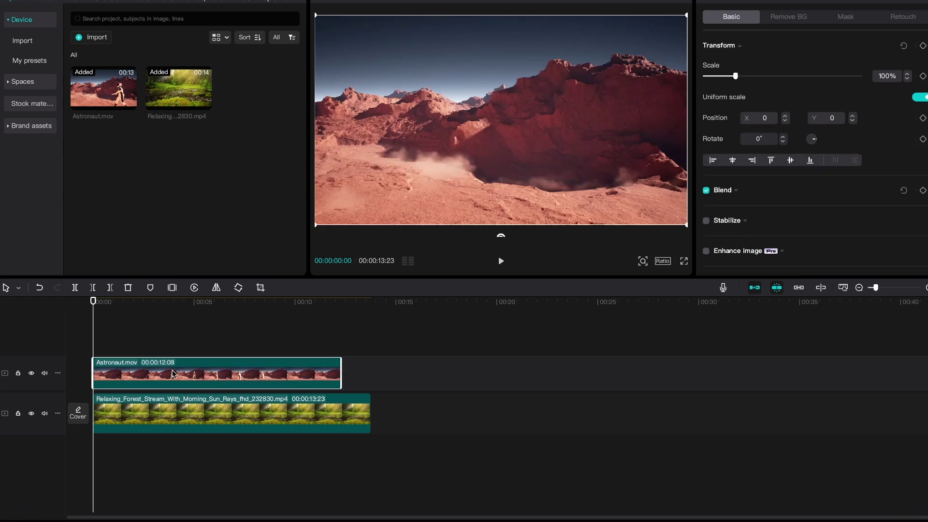
Step: At 00:00:03:21, hide the Astronaut.mov clip to view the forest footage beneath it, and show the clip again
click(228, 406)
mouse_move(158, 305)
mouse_down()
mouse_move(179, 307)
mouse_move(168, 309)
mouse_up()
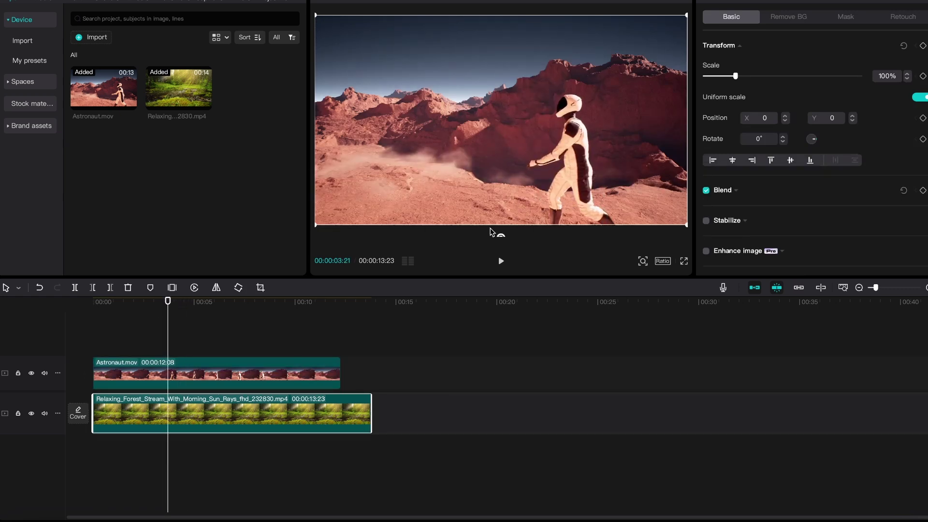
click(262, 375)
key(v)
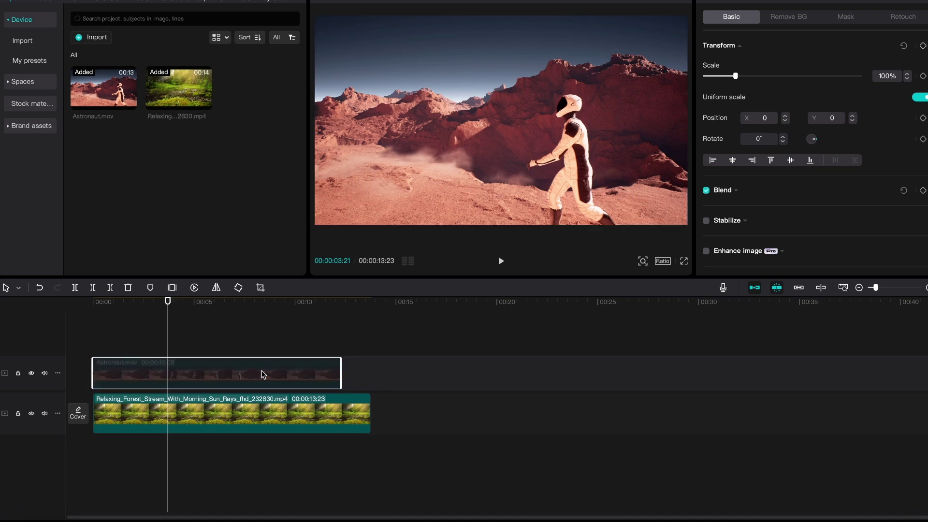
click(270, 411)
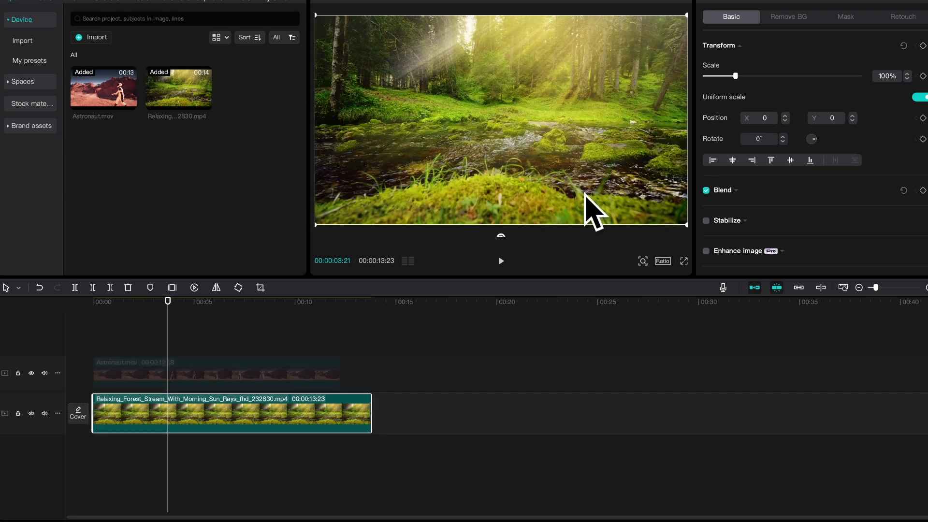
click(289, 382)
key(v)
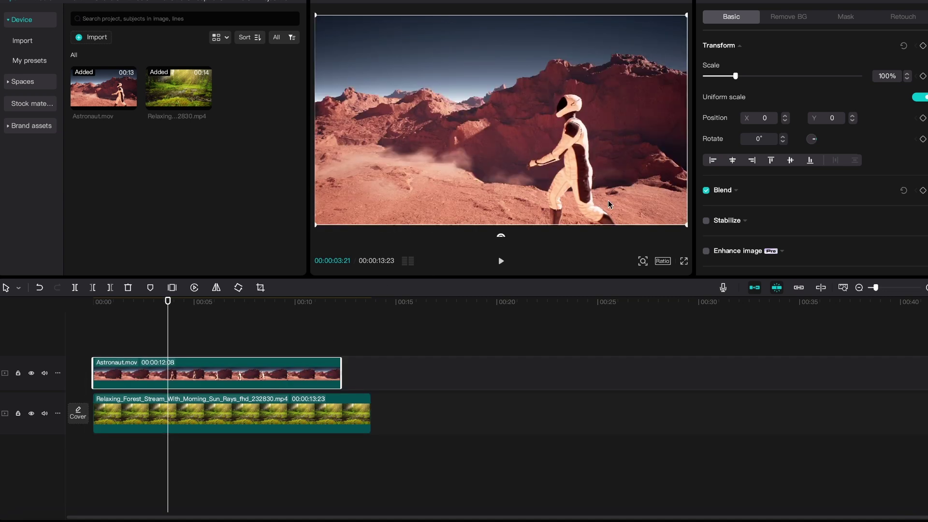
Step: Toggle the visibility of the forest clip and the Astronaut.mov clip to check how the two layers cover each other
click(186, 404)
key(v)
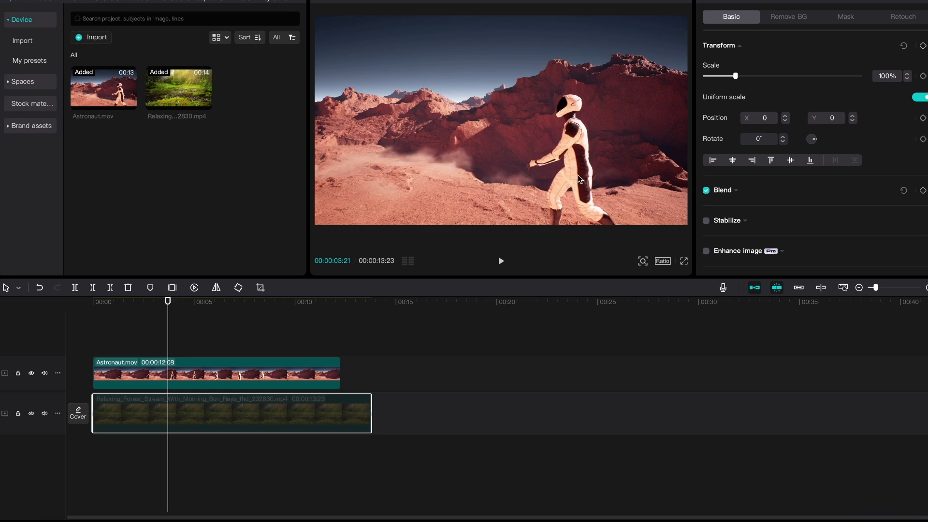
key(v)
key(super+a)
key(v)
click(381, 406)
click(329, 414)
key(v)
click(190, 319)
click(216, 370)
key(v)
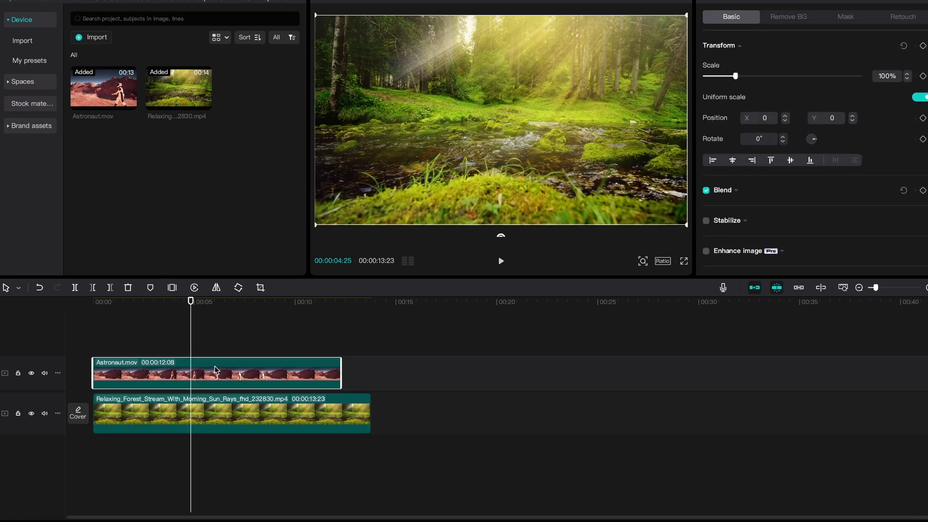
click(247, 348)
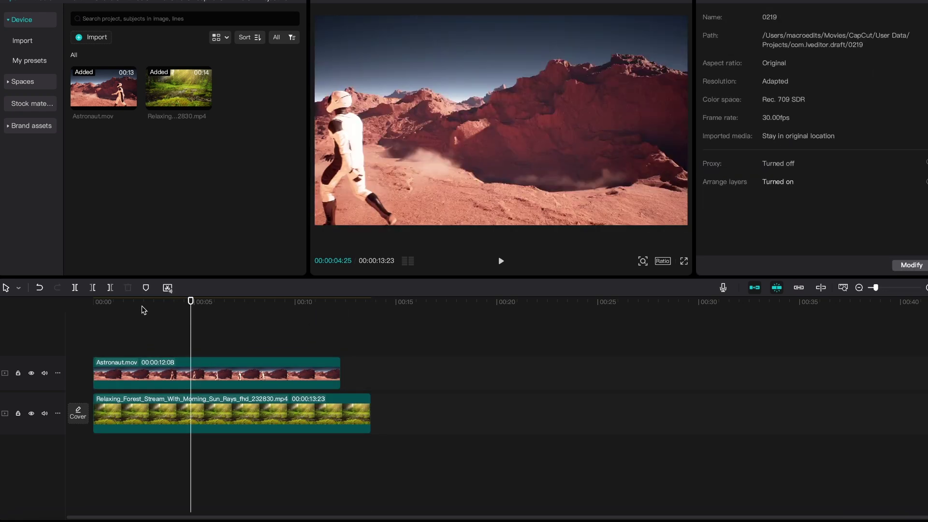
Step: At 00:00:01:13, scale the Astronaut.mov clip to 238% and move it to position X -2681, Y 472
click(127, 301)
mouse_move(128, 300)
mouse_down()
mouse_move(111, 315)
mouse_move(124, 315)
mouse_up()
click(170, 379)
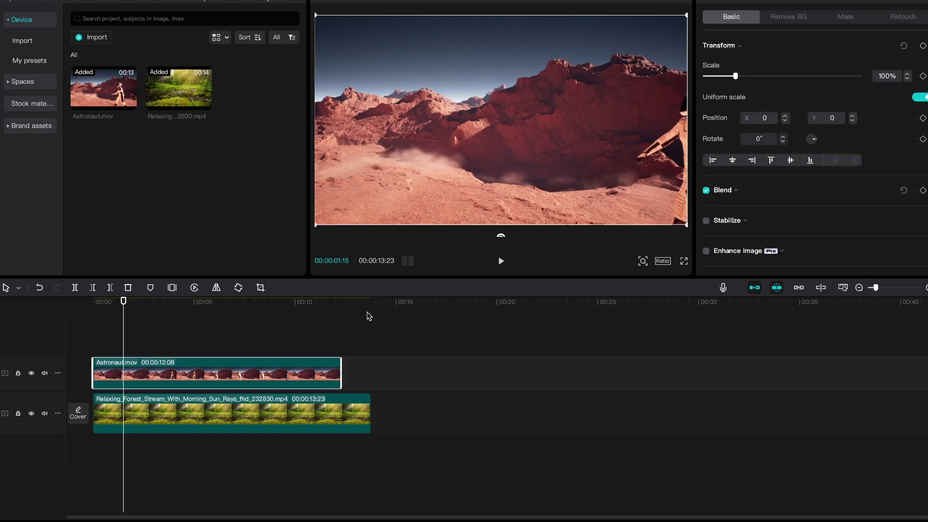
key(Left)
key(Left)
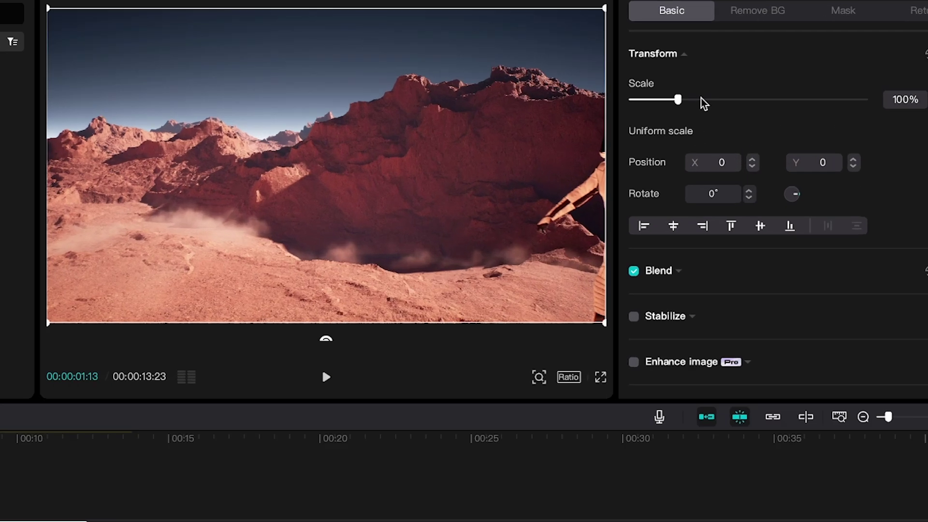
drag(745, 75, 779, 76)
drag(341, 88, 137, 114)
Step: Play on to 00:00:01:24 and shift the Astronaut.mov clip to position X -2522, Y 477 so it fills the frame
key(space)
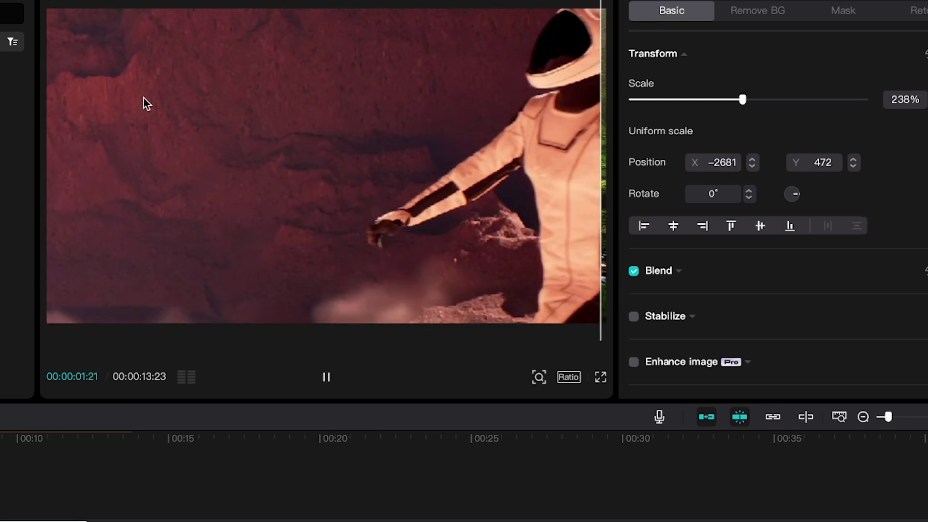
key(space)
drag(314, 121, 331, 120)
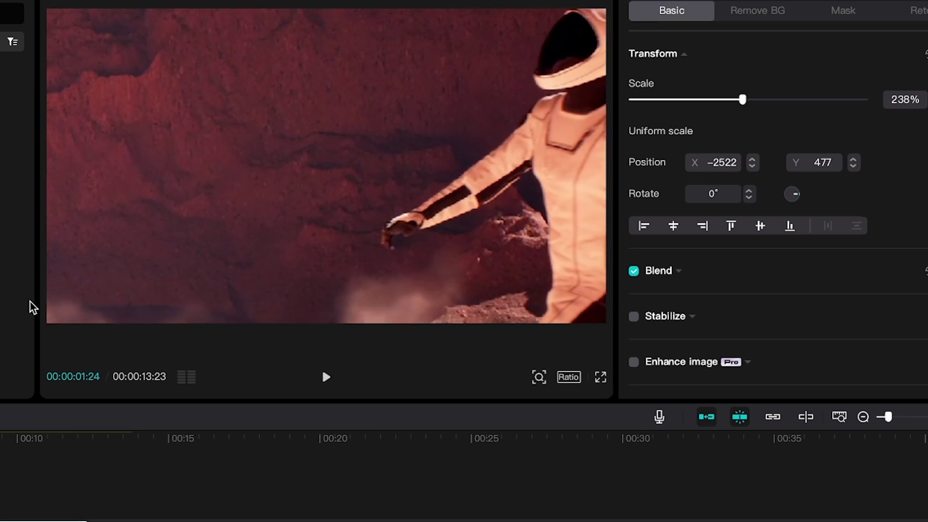
Step: Mark an out point at 00:00:00:23 and remove the opening section of the Astronaut.mov clip before the astronaut enters
drag(130, 312, 109, 312)
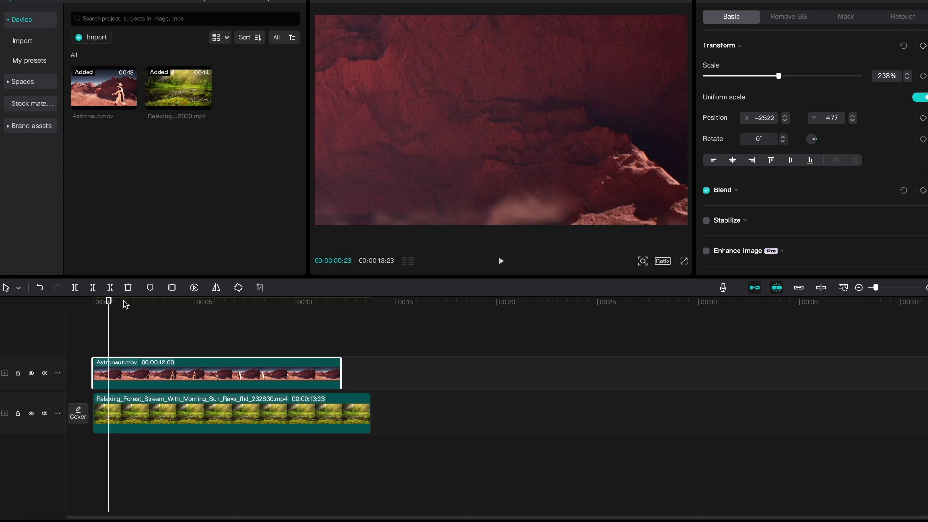
key(o)
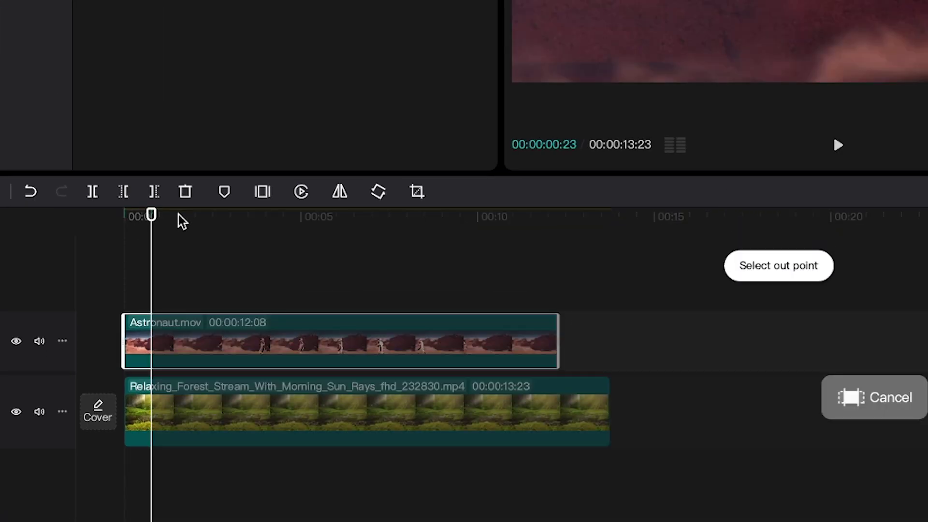
drag(265, 240, 282, 240)
click(155, 321)
click(140, 349)
key(Delete)
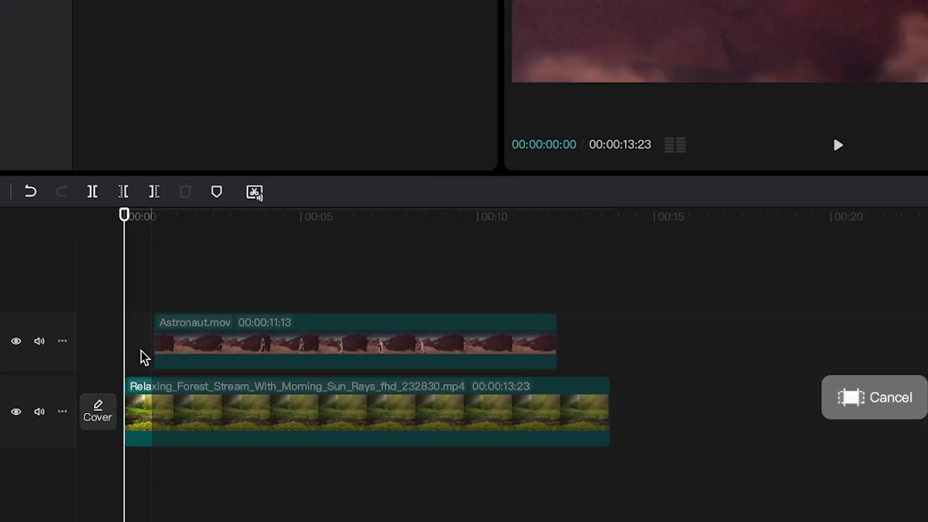
Step: Cut the matching opening section off the forest clip and move both clips to the start of the timeline
click(156, 399)
key(super+b)
click(138, 398)
key(Delete)
drag(140, 357, 241, 397)
drag(250, 362, 221, 350)
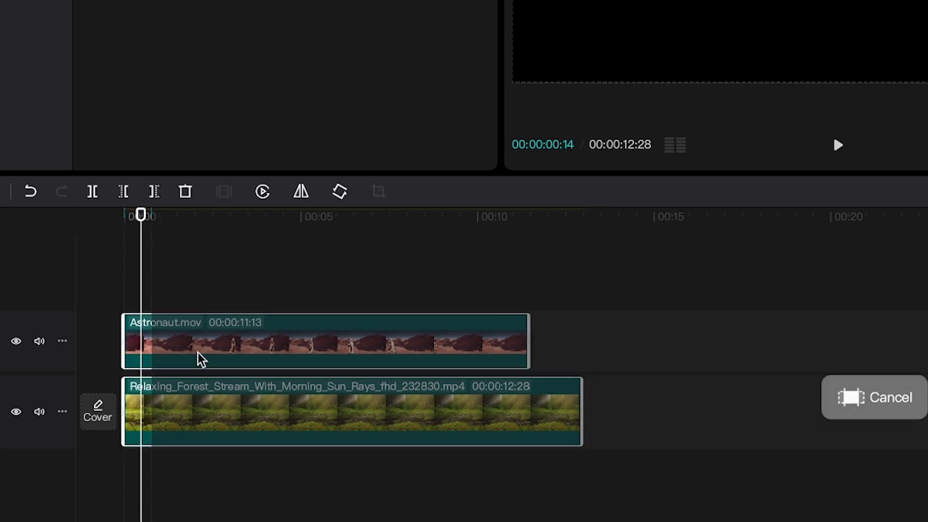
Step: Step frame by frame to 00:00:01:11 to examine how the astronaut enters the frame
key(Left)
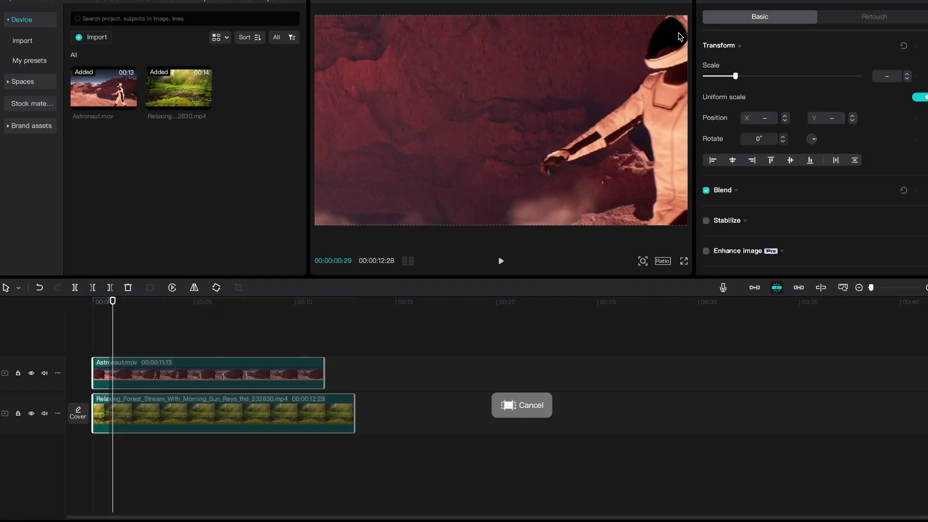
key(Right)
key(Right)
key(Right)
key(Right)
key(Right)
key(Right)
key(Right)
key(Right)
key(Right)
key(Right)
key(Right)
key(Right)
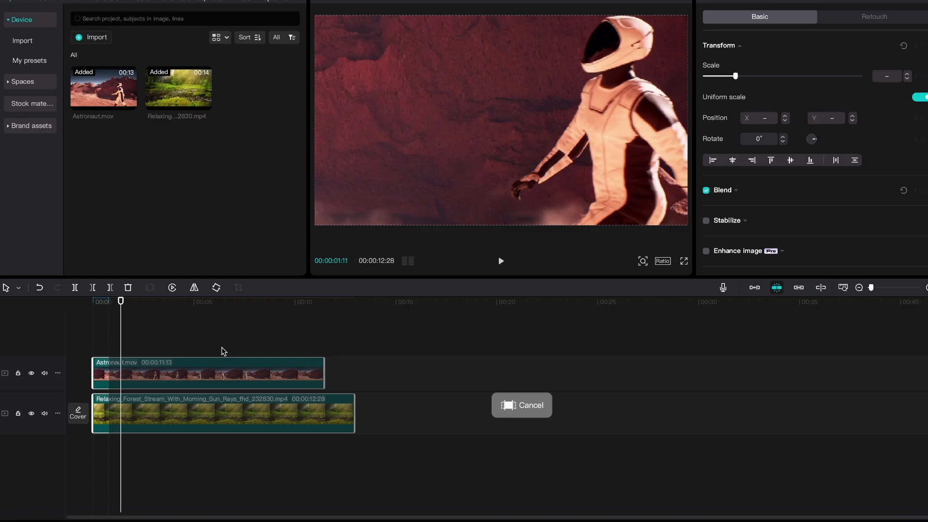
Step: Duplicate the Astronaut.mov clip onto a new track directly above the original
click(221, 344)
click(111, 322)
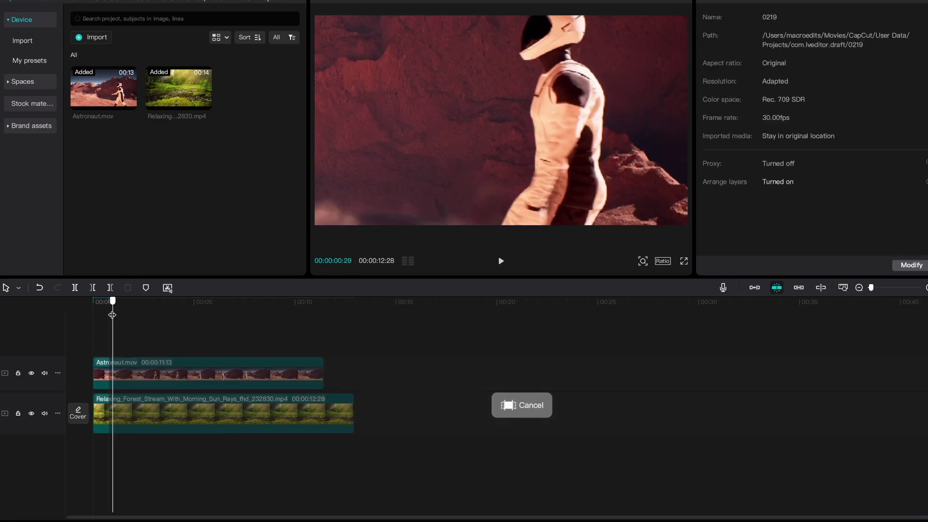
mouse_move(121, 310)
mouse_down()
mouse_move(145, 317)
mouse_move(97, 318)
mouse_move(111, 319)
mouse_up()
click(167, 373)
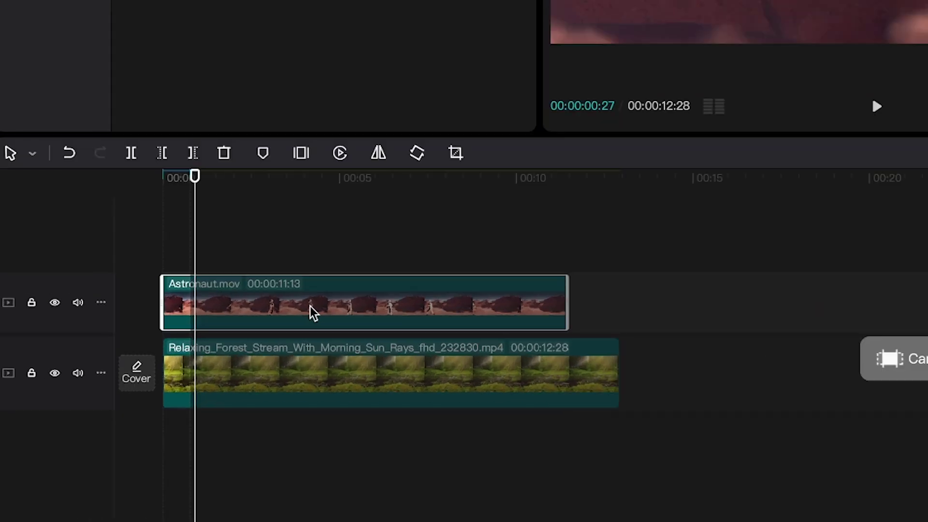
drag(313, 313, 313, 263)
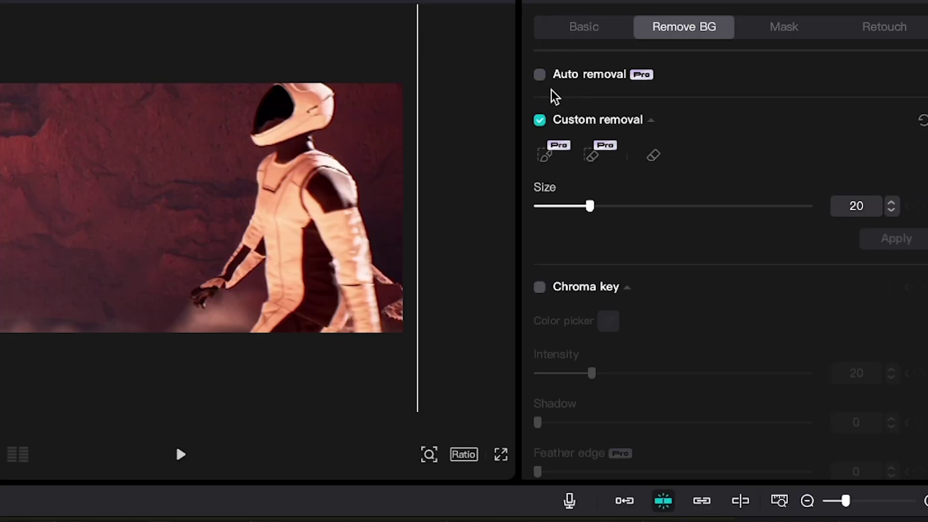
Step: Enable auto removal and custom removal on the top Astronaut.mov clip, and brush over the missing parts of the suit and hand
click(540, 77)
click(540, 76)
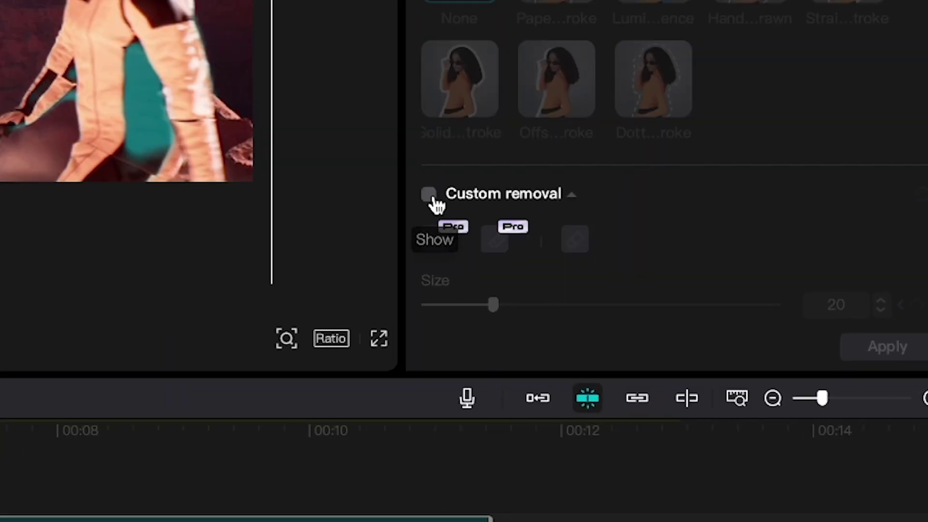
click(485, 366)
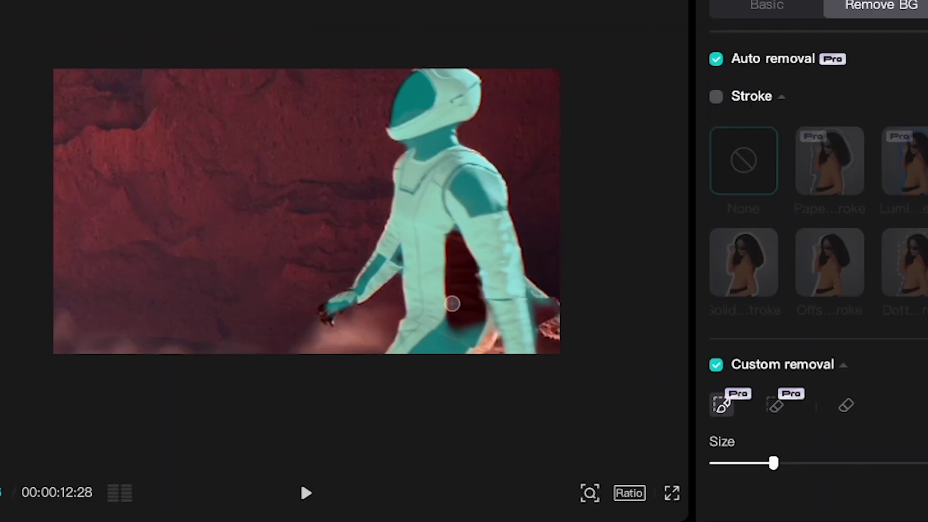
mouse_move(449, 237)
mouse_down()
mouse_move(456, 342)
mouse_move(466, 249)
mouse_move(479, 281)
mouse_move(460, 355)
mouse_up()
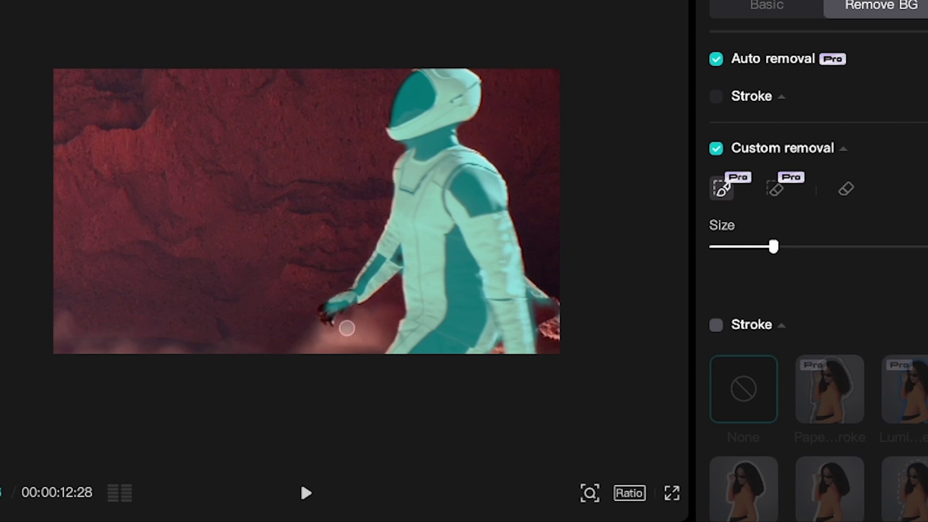
drag(335, 320, 323, 310)
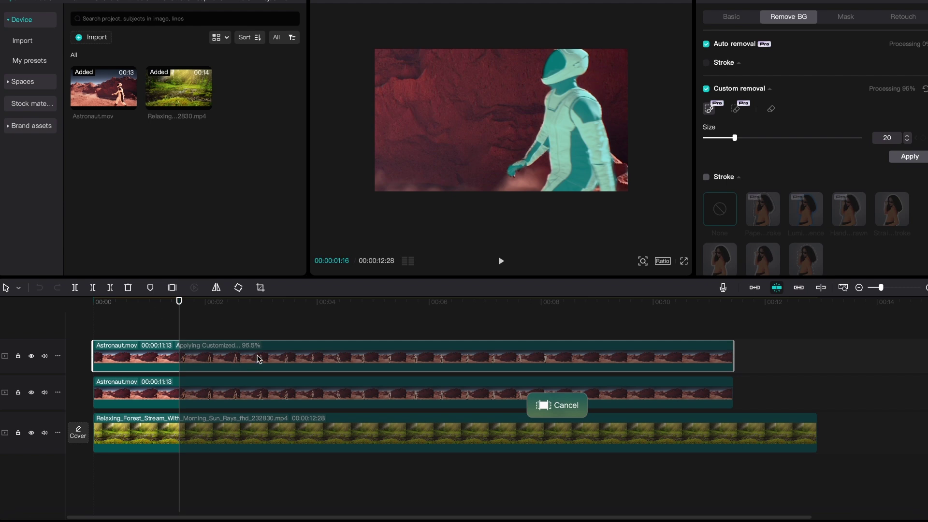
Step: Split the top Astronaut.mov clip at 00:00:04:20, where the astronaut has left the frame
drag(161, 310, 291, 329)
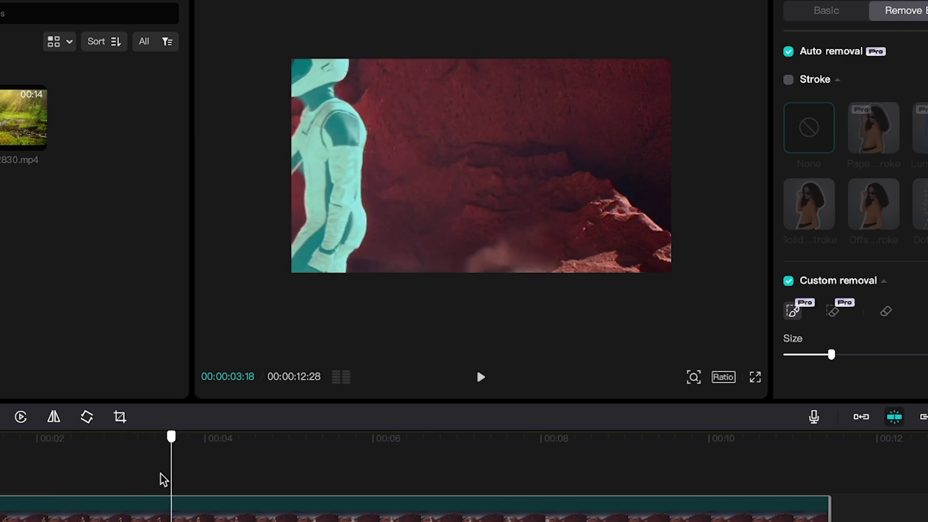
drag(163, 478, 99, 480)
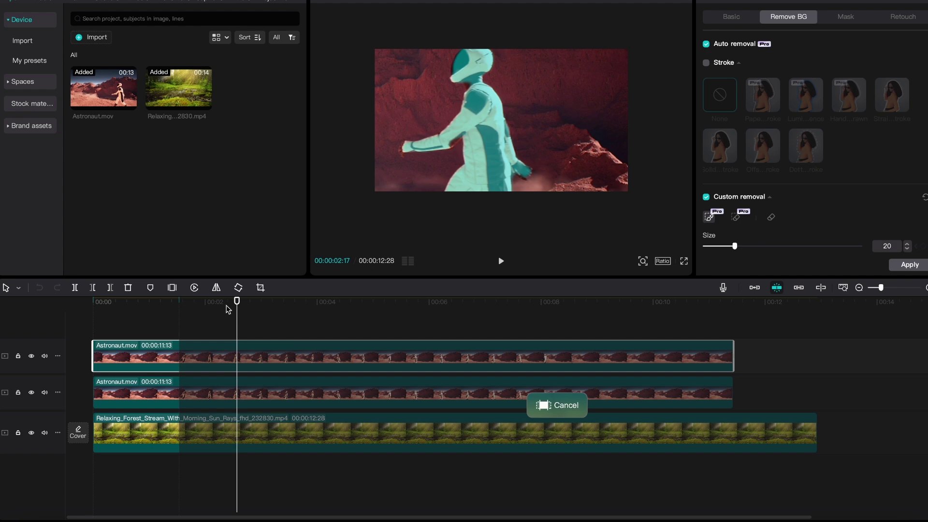
click(236, 302)
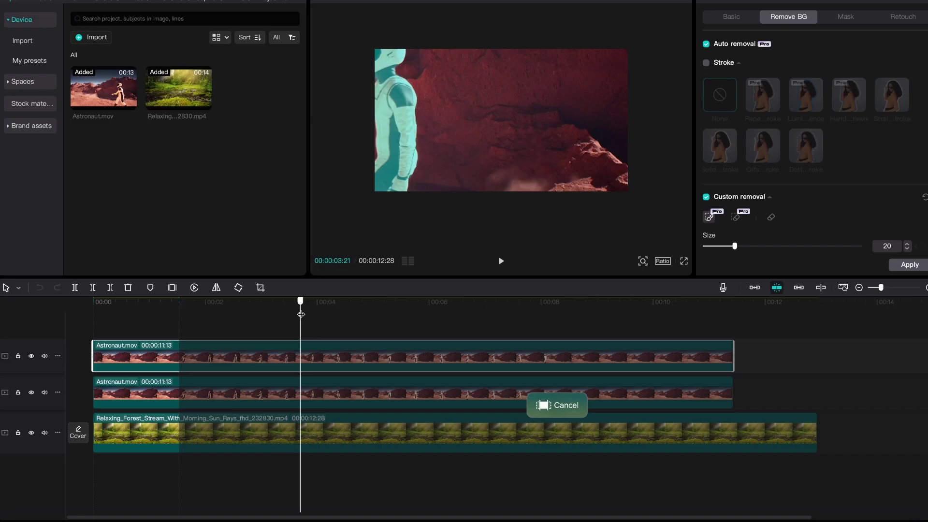
drag(300, 315, 357, 330)
click(389, 338)
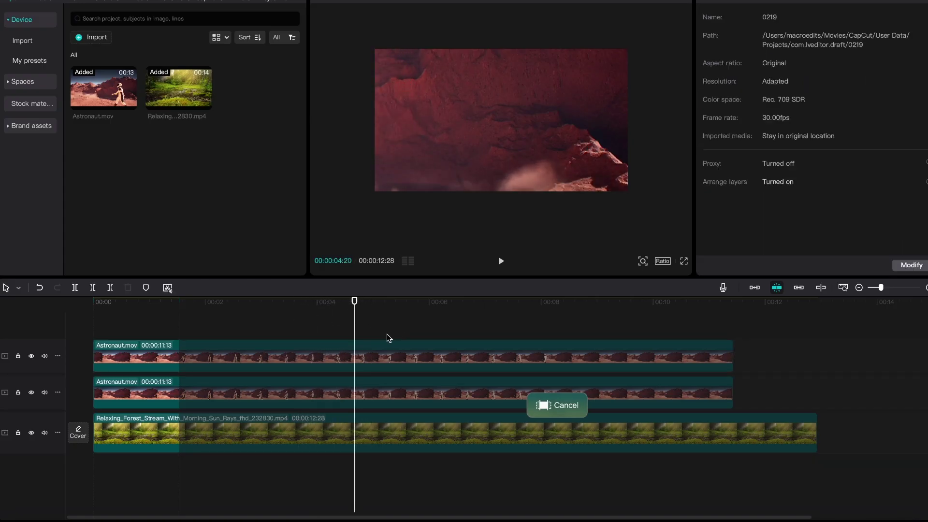
click(370, 348)
key(super+b)
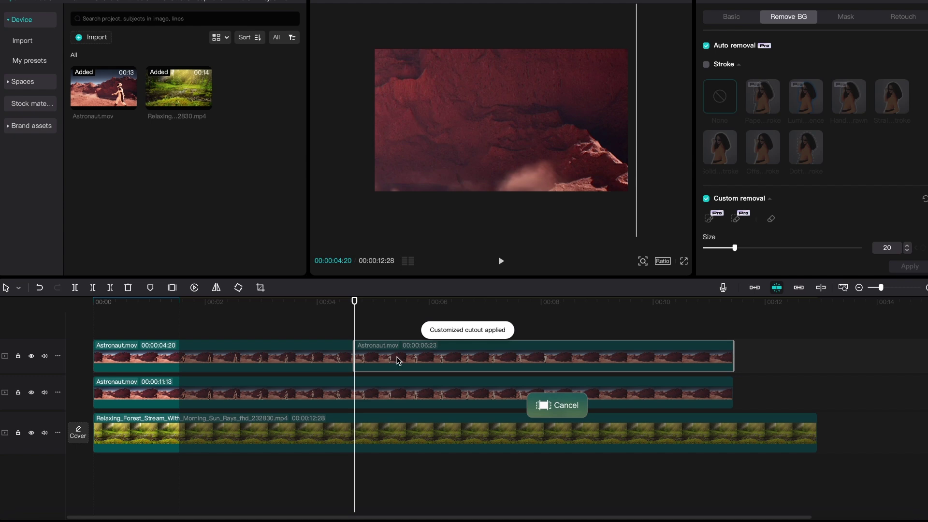
Step: Delete the top Astronaut.mov segment after 00:00:04:20 and apply the custom removal to the remaining segment
key(Delete)
click(269, 303)
click(298, 361)
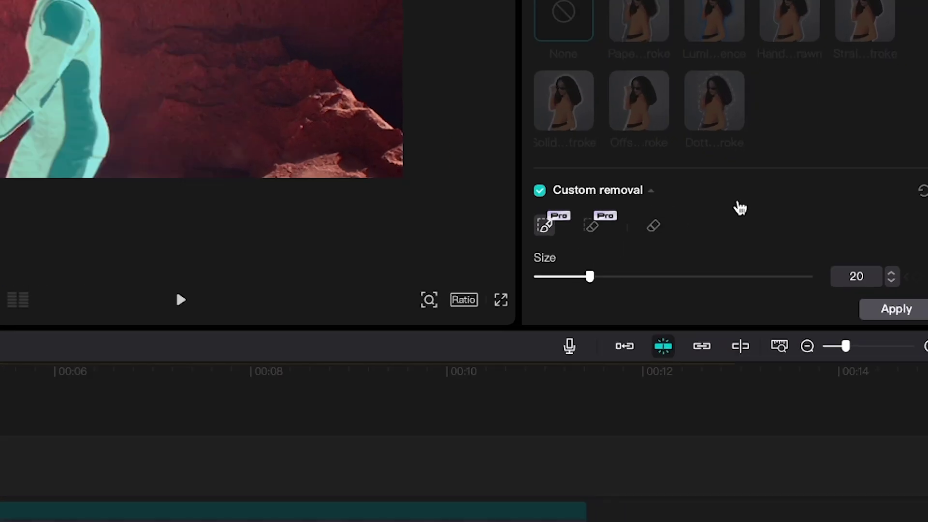
scroll(871, 215, down, 2)
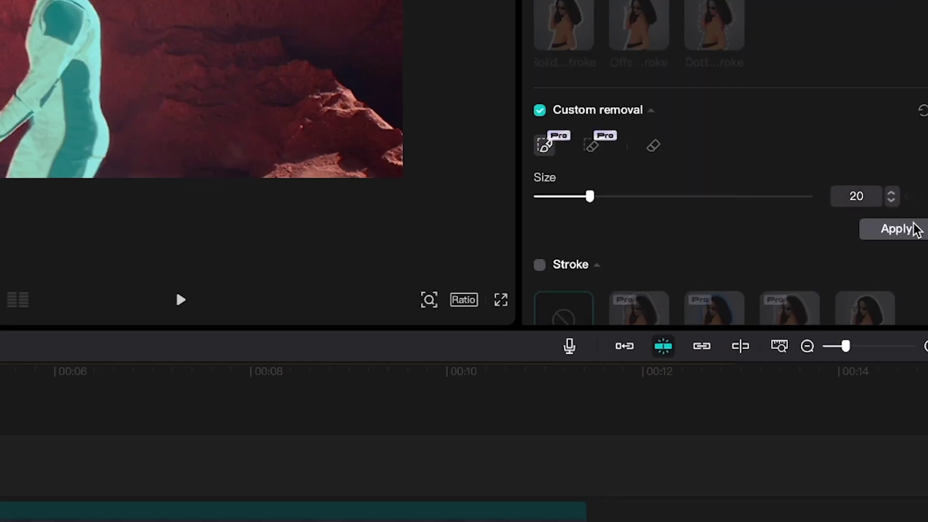
click(888, 230)
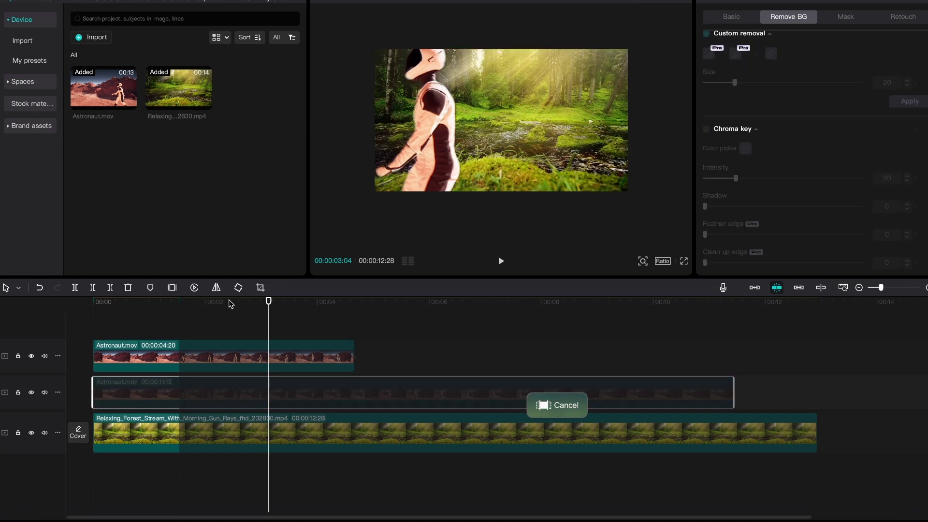
Step: Disable the lower Astronaut.mov clip and play the timeline from the start to see the cutout over the forest
click(87, 304)
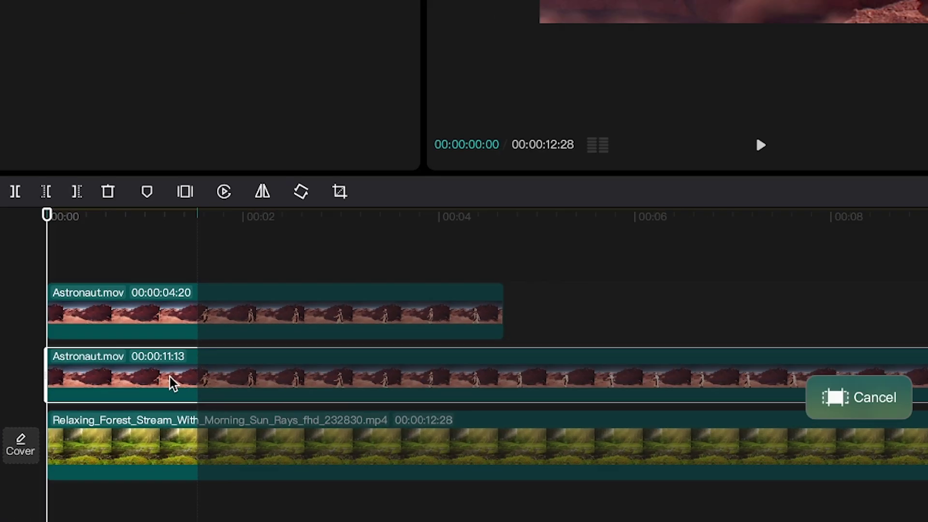
key(v)
key(space)
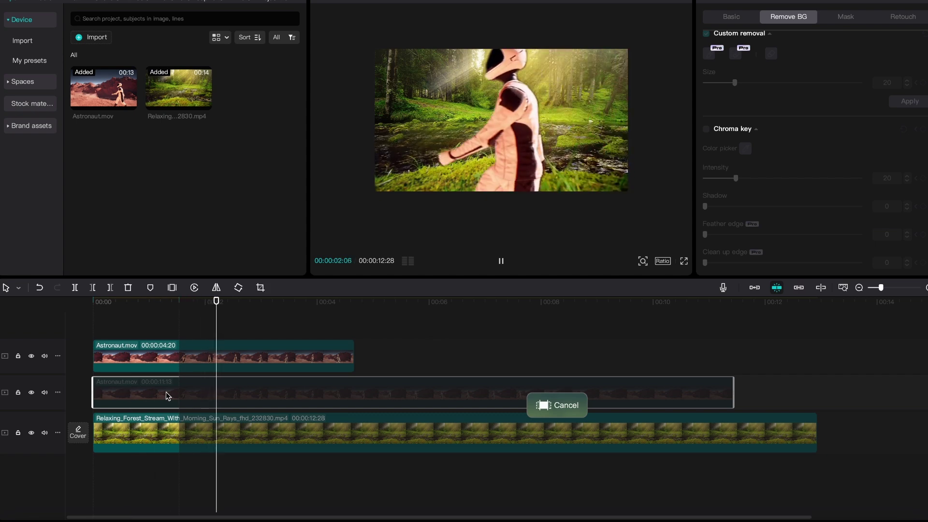
key(space)
Step: Step through the frames and replay the sequence to check the astronaut cutout for leftover background
key(Left)
key(Left)
key(Left)
key(Left)
key(Left)
key(Left)
key(Left)
key(Left)
key(Left)
key(Left)
key(Left)
key(Left)
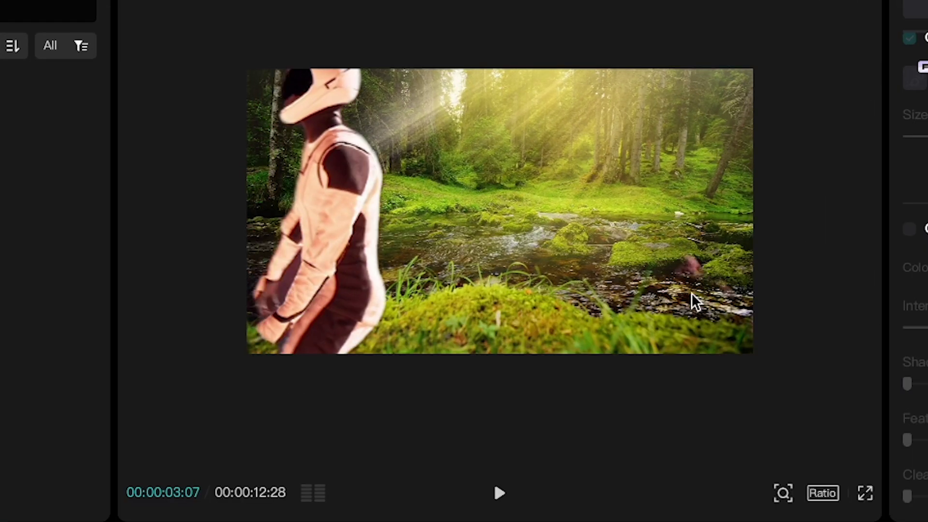
key(space)
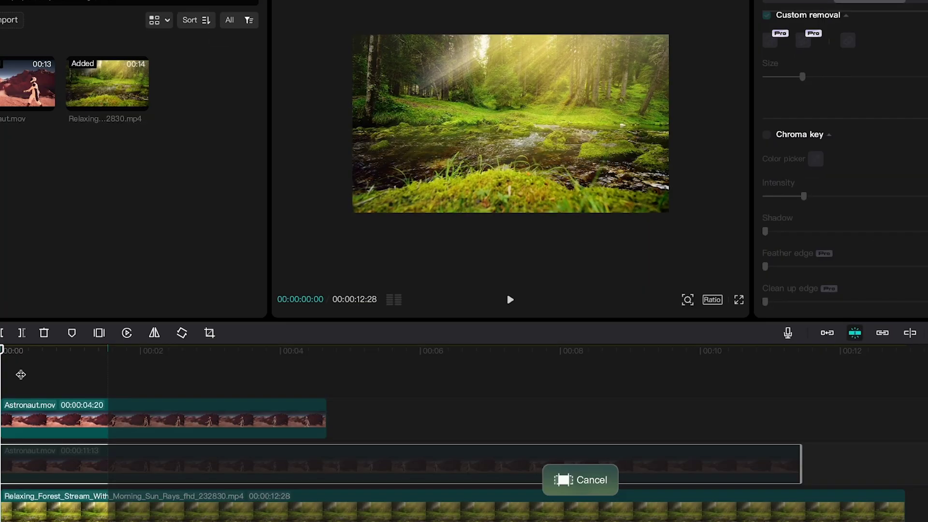
key(space)
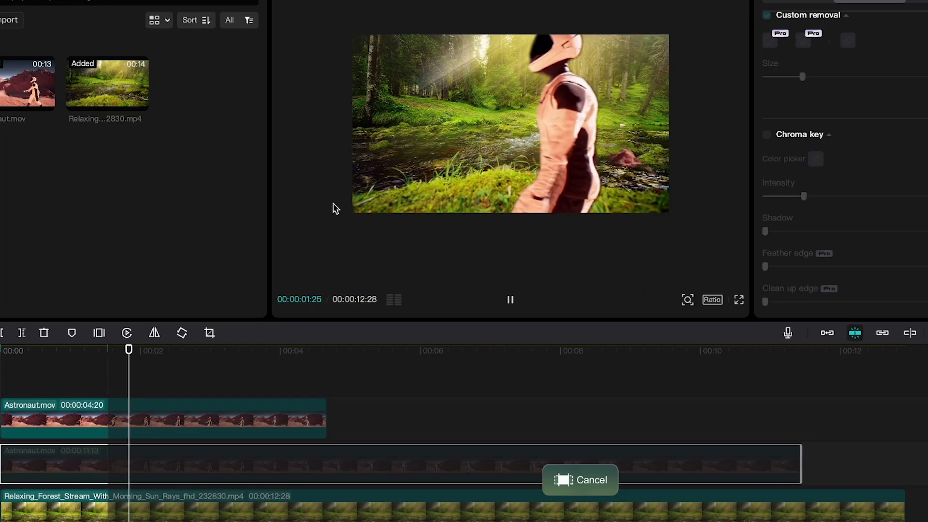
Step: Add a Rectangle mask covering the whole frame to the lower Astronaut.mov clip at X 473, Y -80, and keyframe it at 00:00:00:00
drag(252, 357, 100, 356)
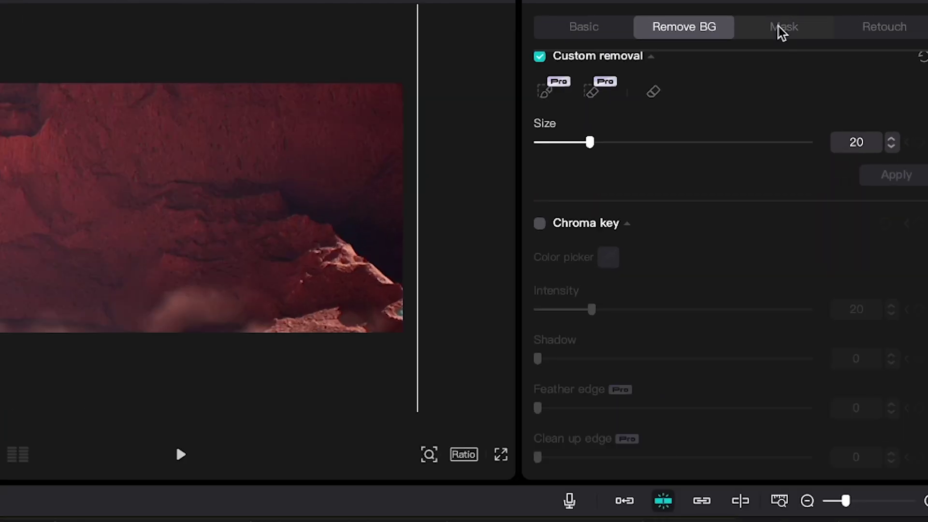
click(843, 19)
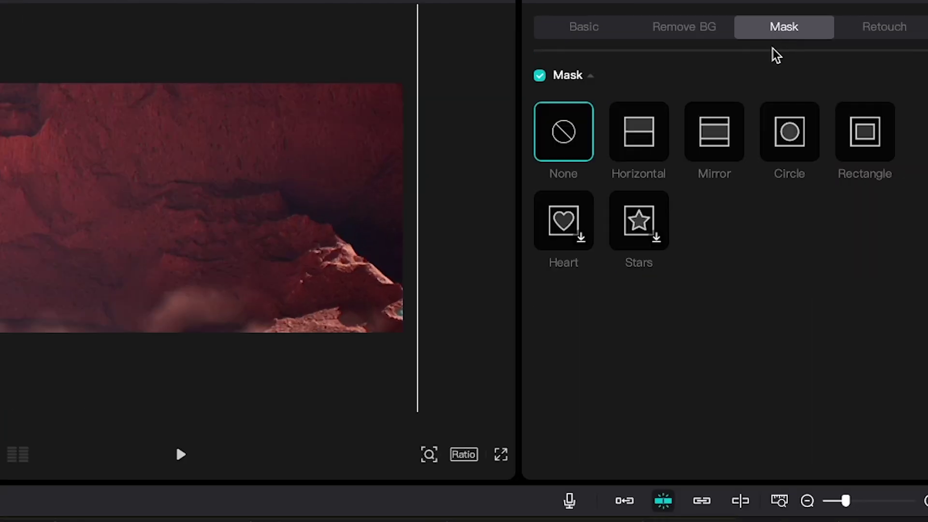
click(855, 139)
drag(68, 221, 327, 266)
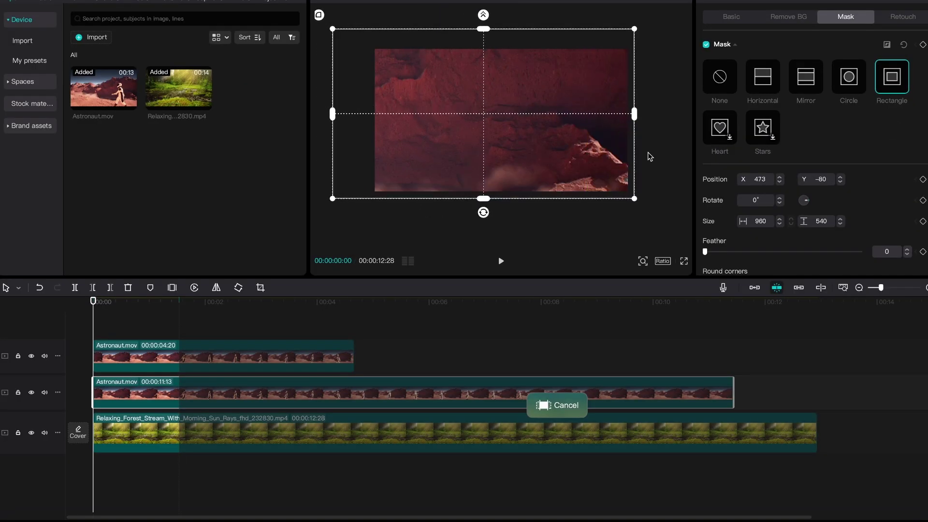
click(923, 45)
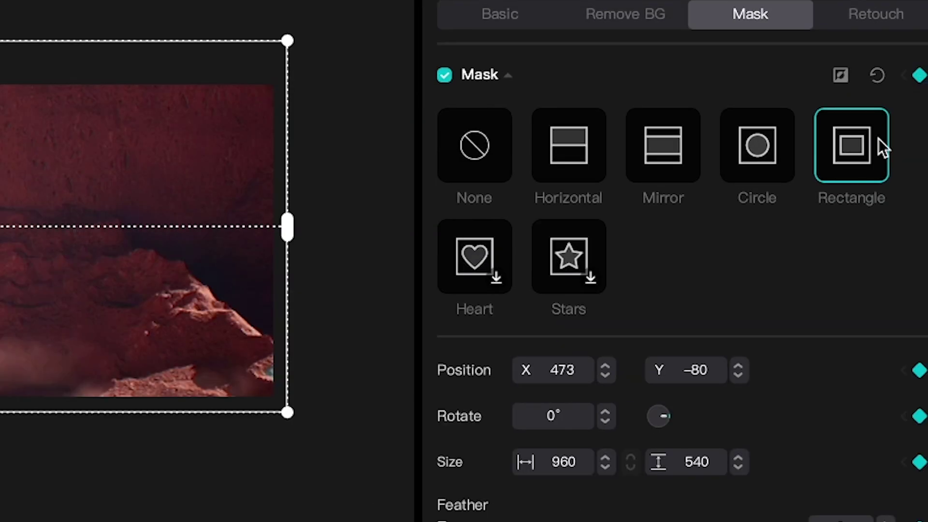
Step: Advance through the lower clip from 00:00:00:18, shifting the rectangle mask left at intervals so its edge follows behind the astronaut until it leaves the frame
key(Right)
key(Right)
key(Right)
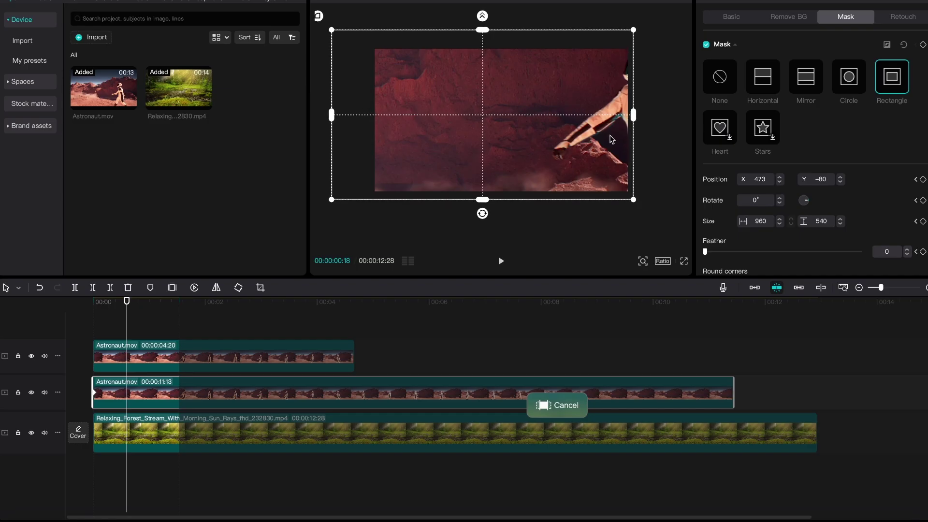
drag(583, 138, 491, 133)
key(shift+Right)
key(shift+Right)
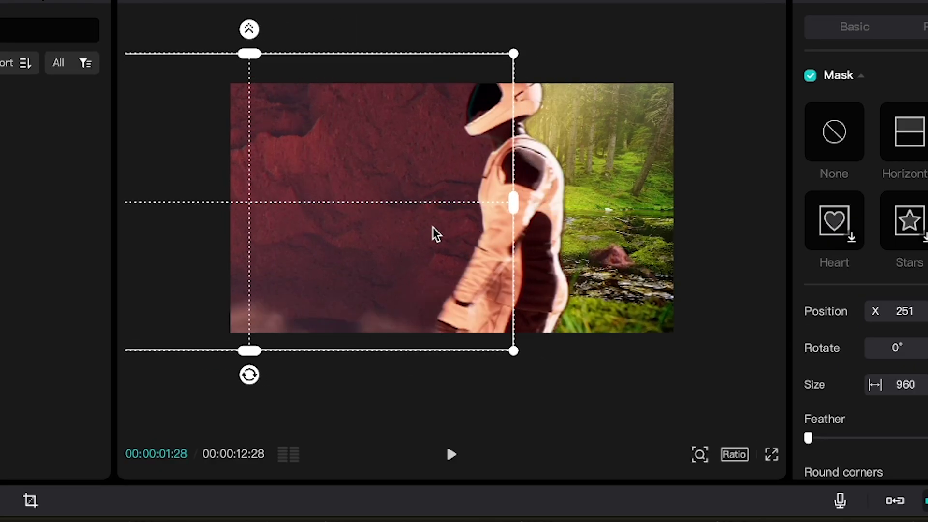
drag(433, 227, 220, 268)
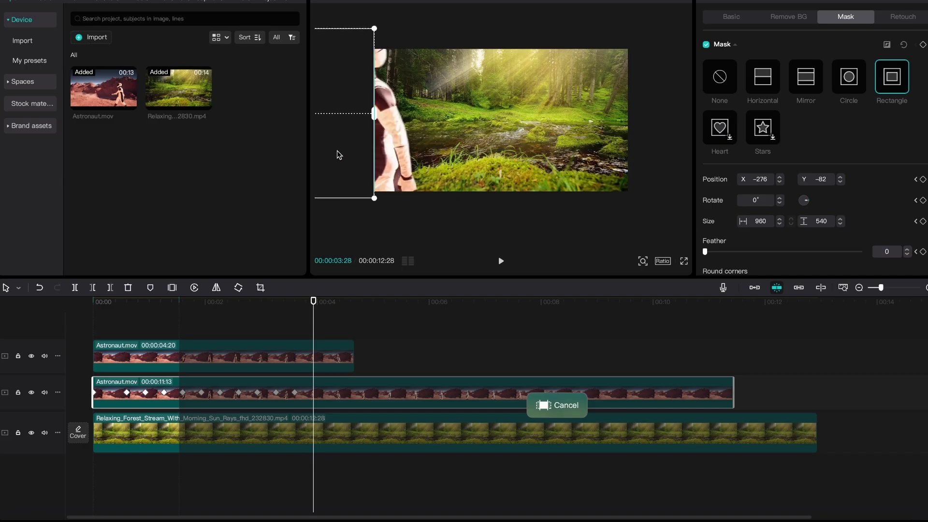
key(shift+Right)
drag(337, 151, 326, 151)
Step: Play the transition from the start, with the clips deselected, to check how the mask edge follows the astronaut
drag(134, 308, 95, 305)
key(space)
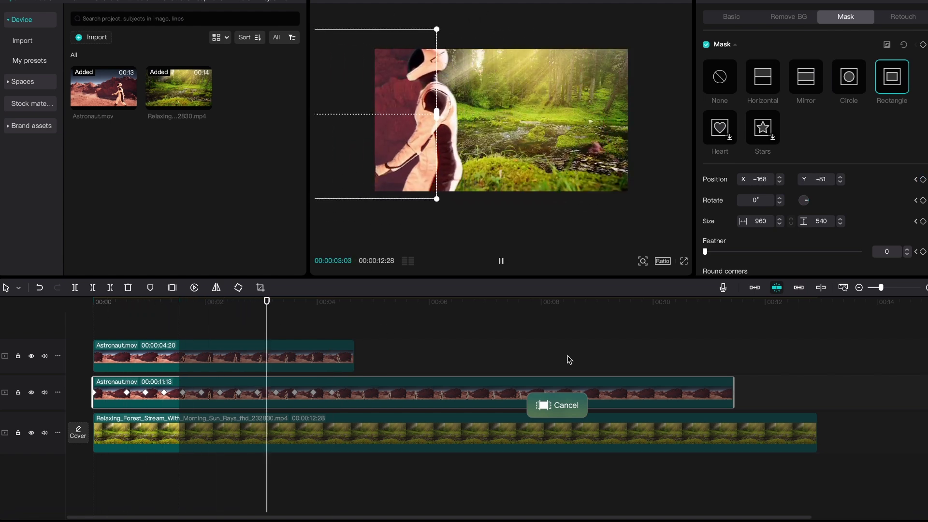
click(419, 350)
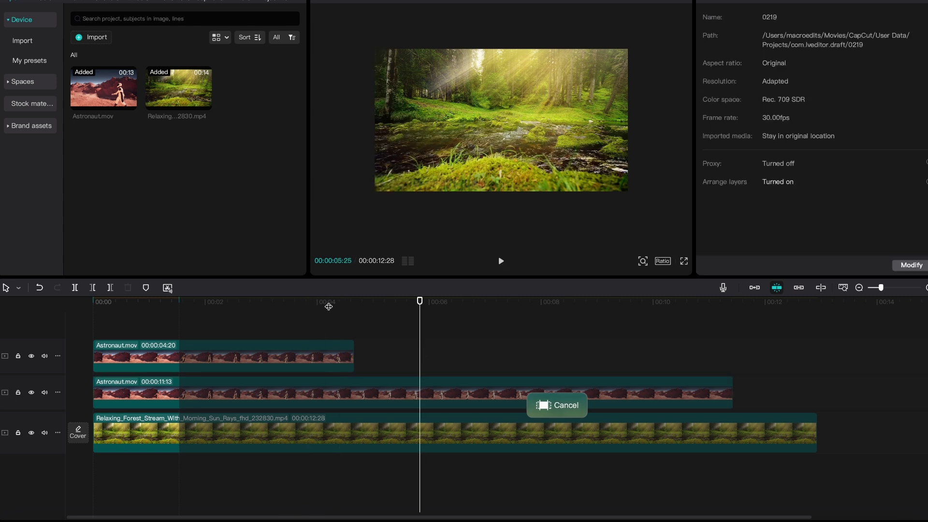
key(Up)
key(space)
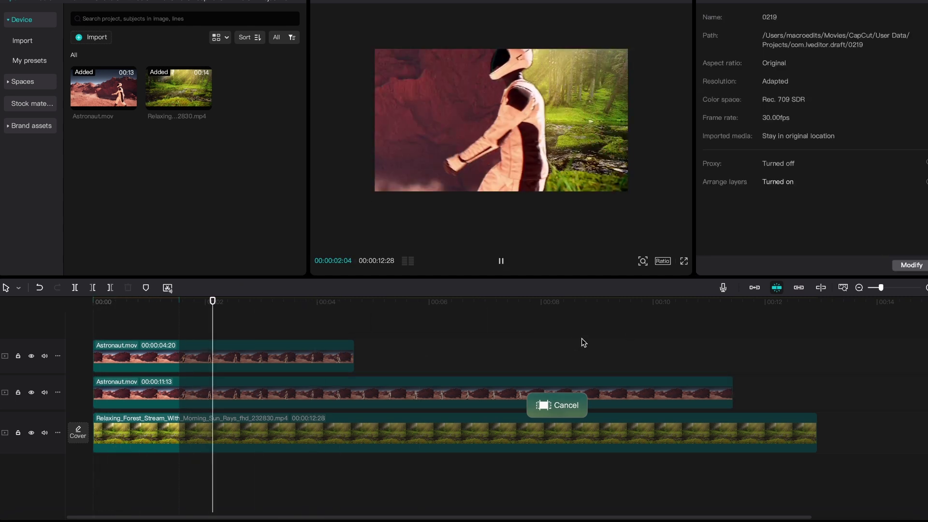
key(space)
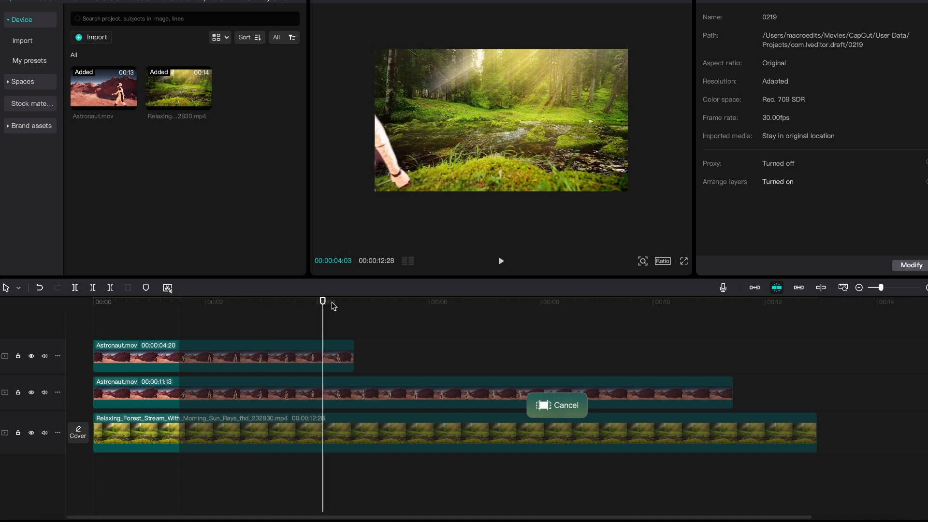
Step: Remove the leftover rock patch from the top Astronaut.mov cutout at 00:00:04:15 with the Smart eraser
click(334, 305)
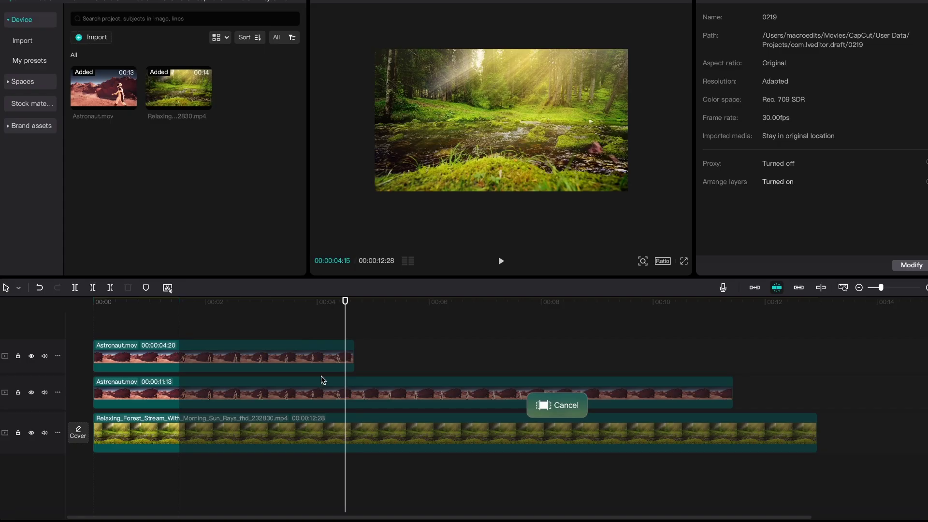
click(337, 361)
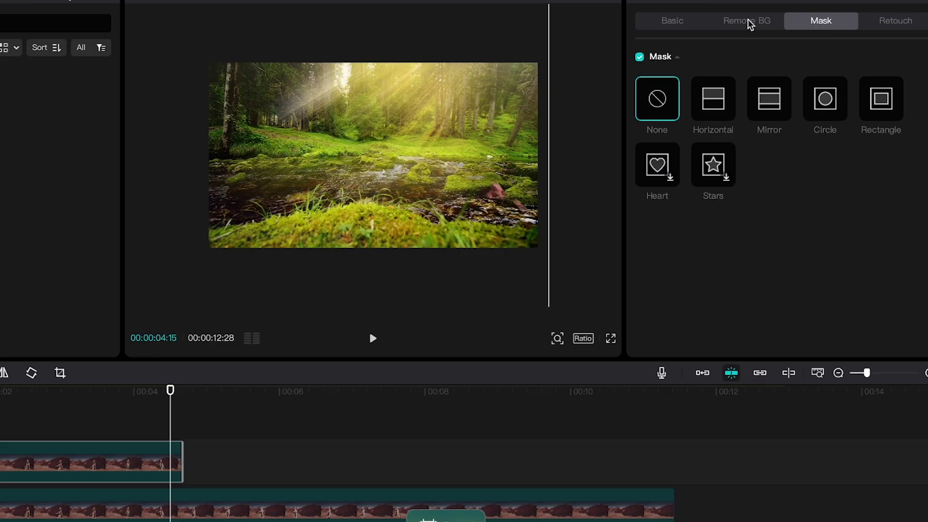
click(786, 17)
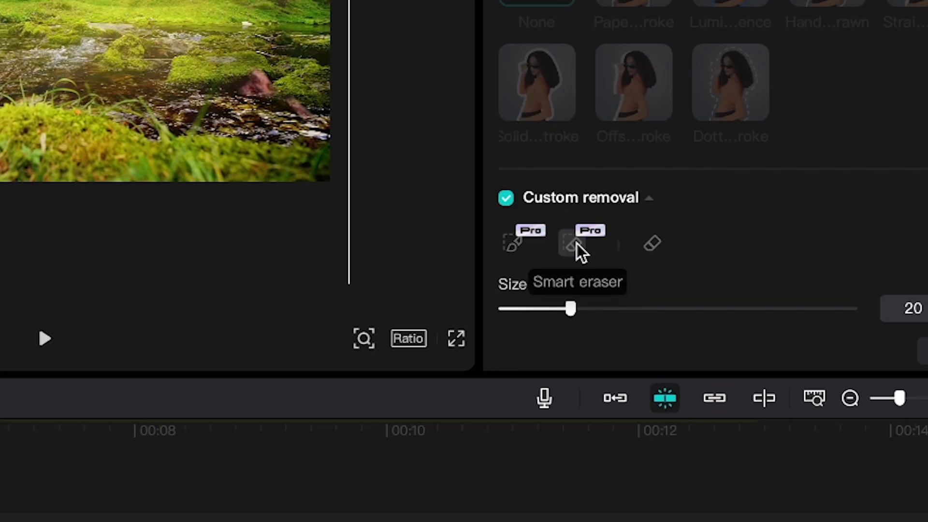
click(578, 247)
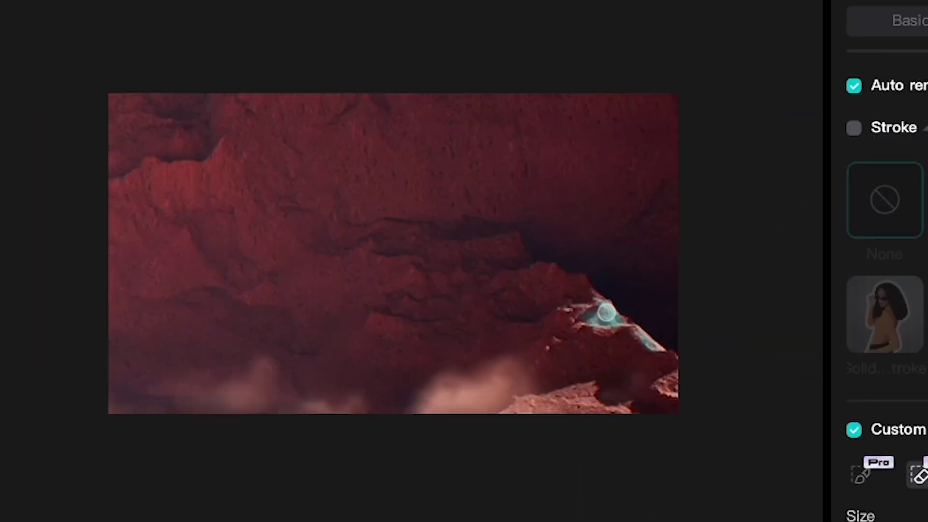
mouse_move(603, 304)
mouse_down()
mouse_move(620, 311)
mouse_move(615, 321)
mouse_up()
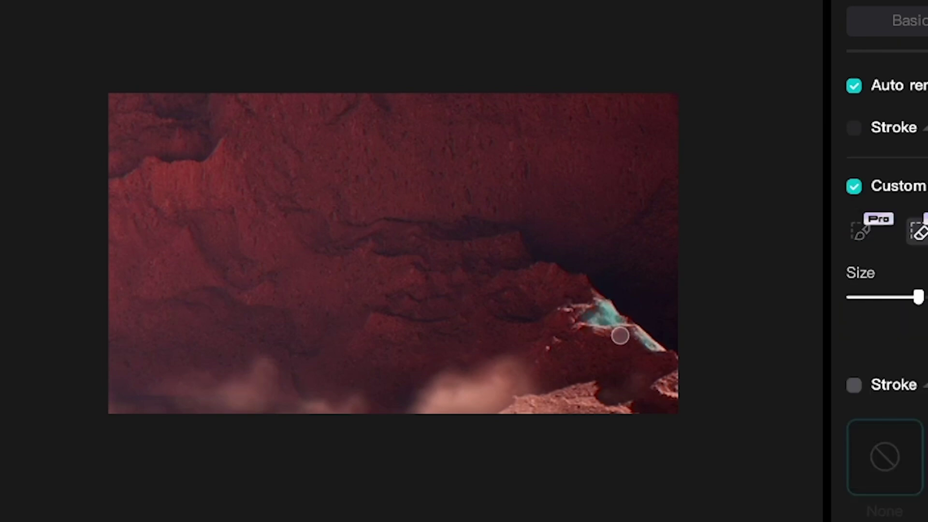
drag(355, 312, 353, 353)
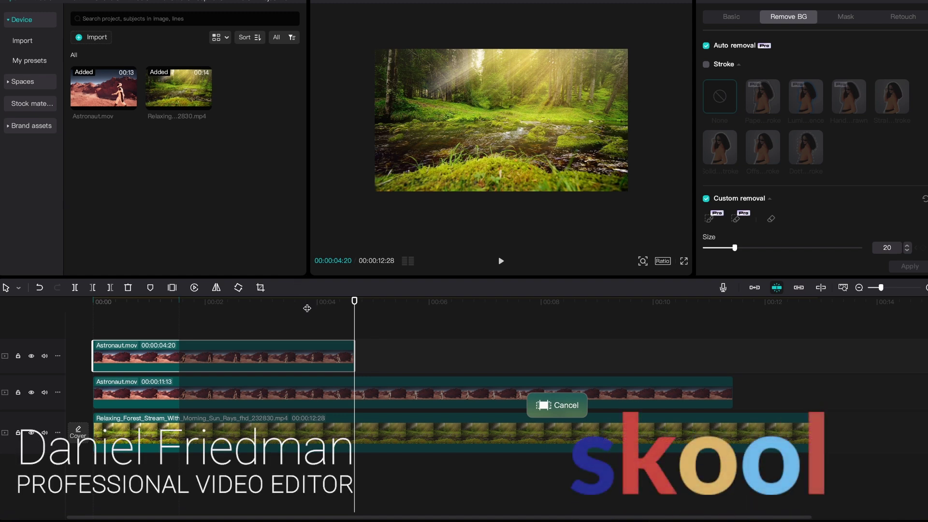
Step: Return to the start of the timeline, and examine the transition frame by frame from 00:00:02:03 to 00:00:02:07
drag(308, 306, 34, 315)
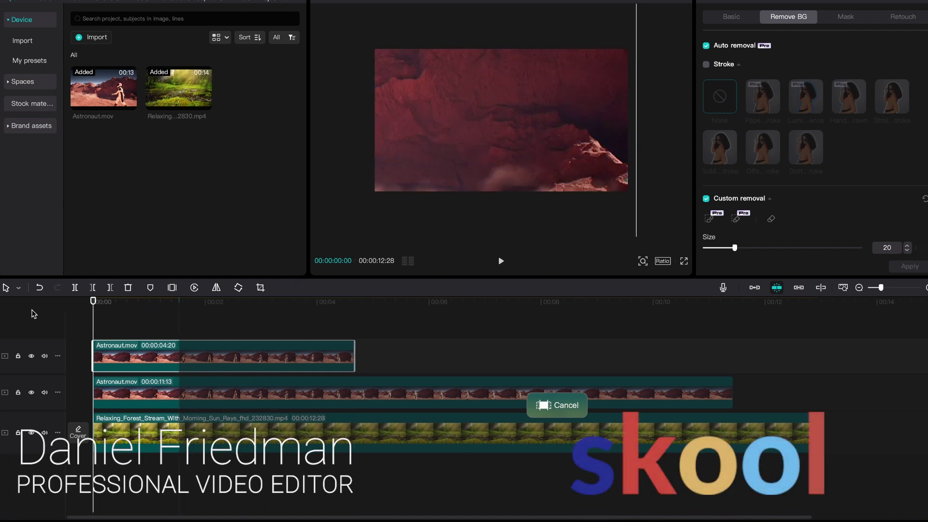
click(212, 303)
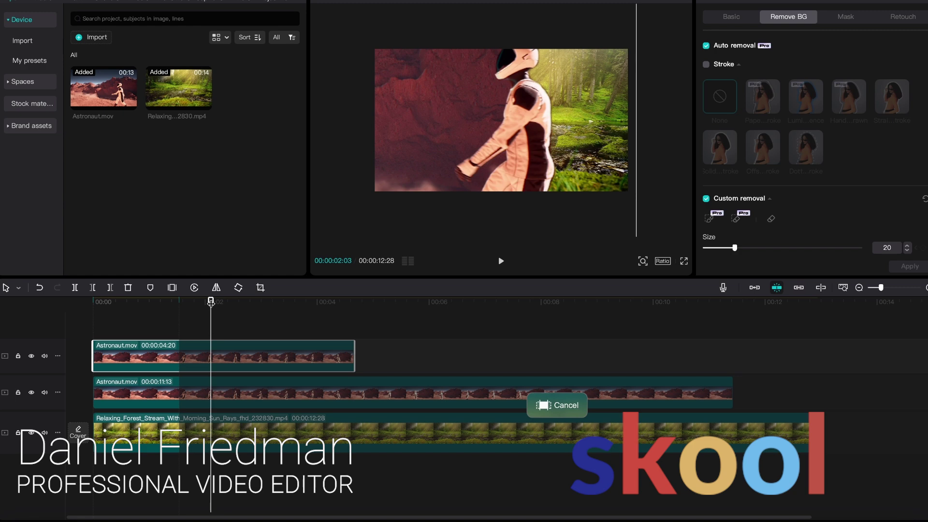
key(Right)
key(Right)
key(Right)
key(Right)
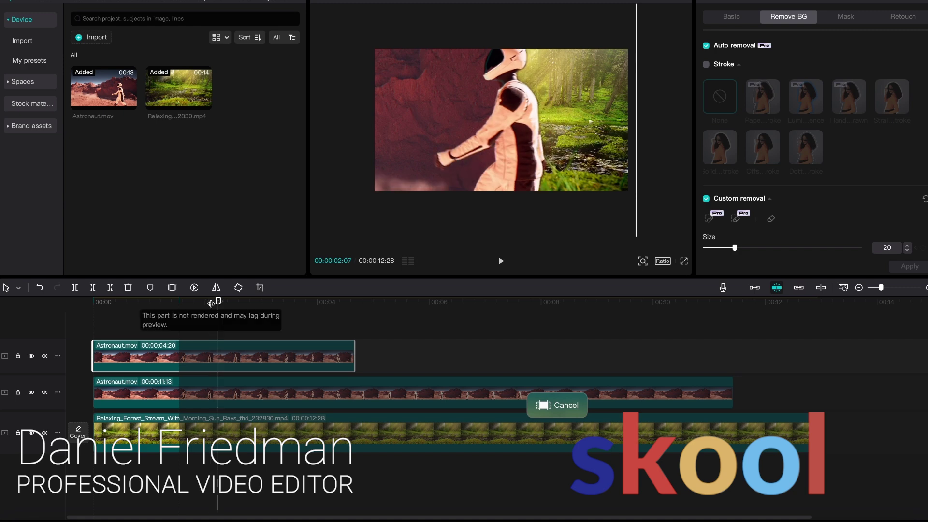